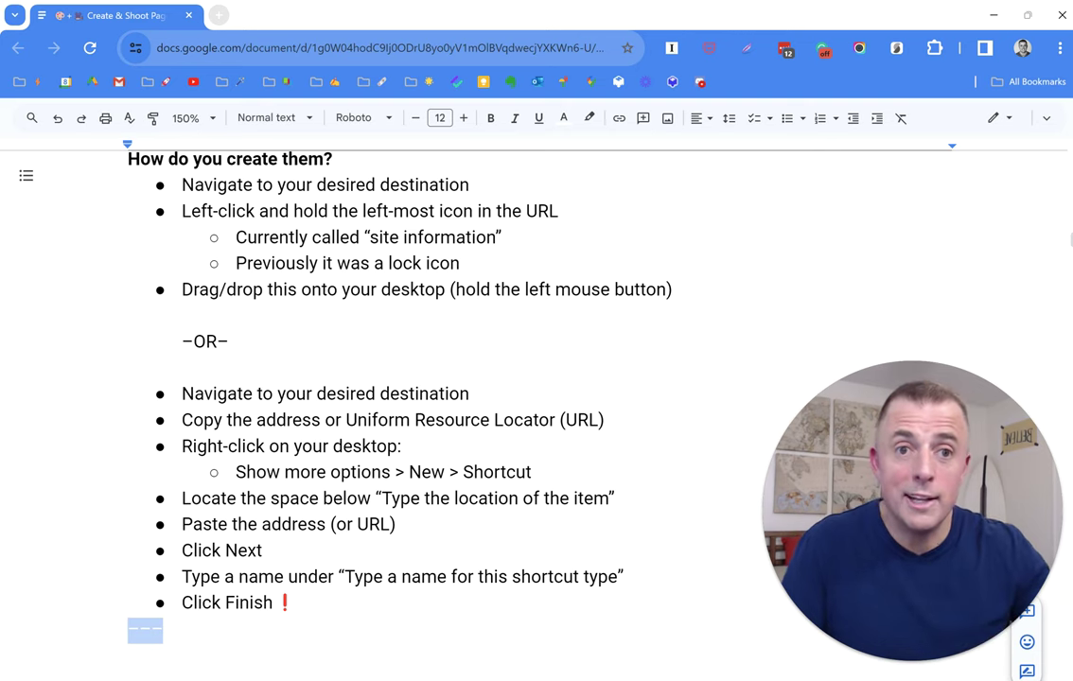
Minimize the browser window and open the Gmail shortcut from the desktop.
left_click(994, 15)
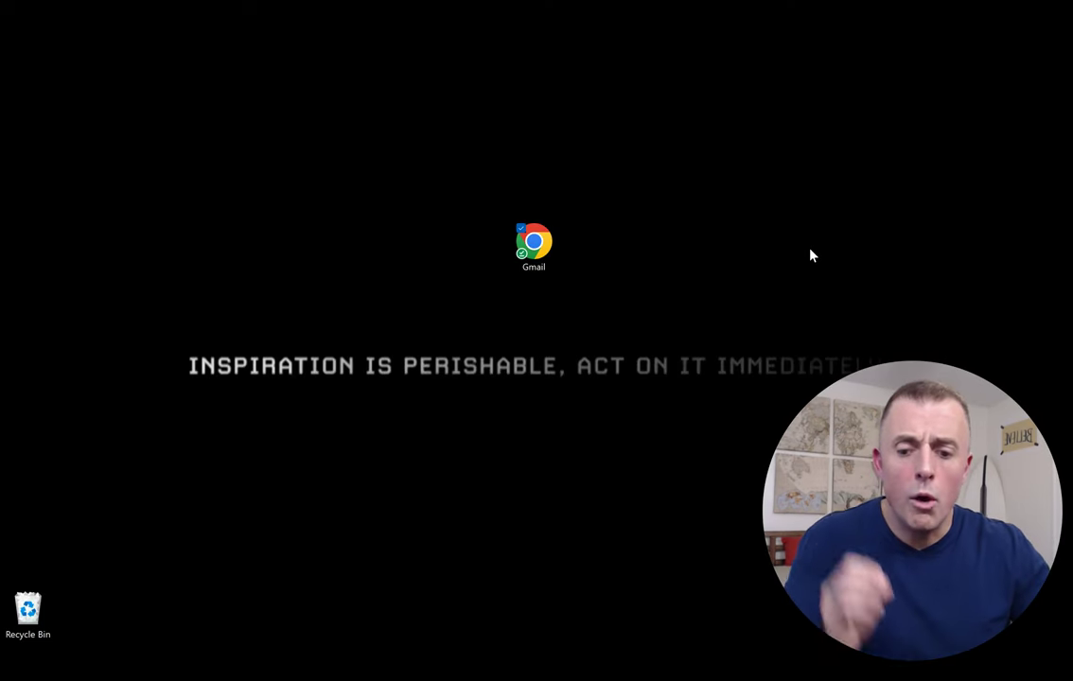
left_click(541, 246)
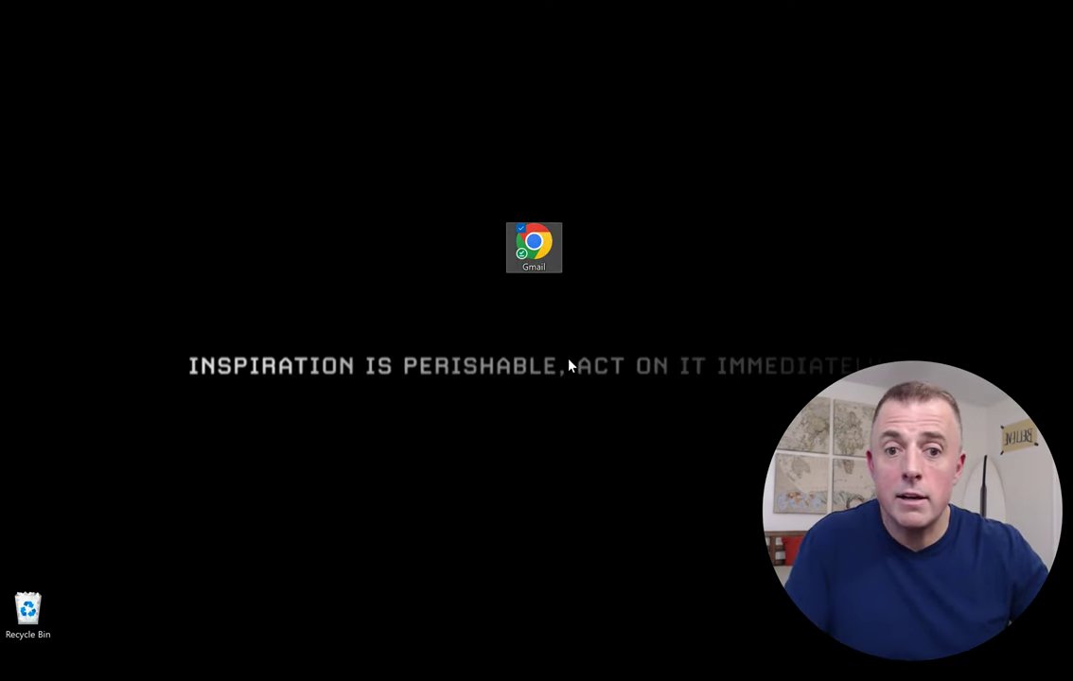
double_click(548, 264)
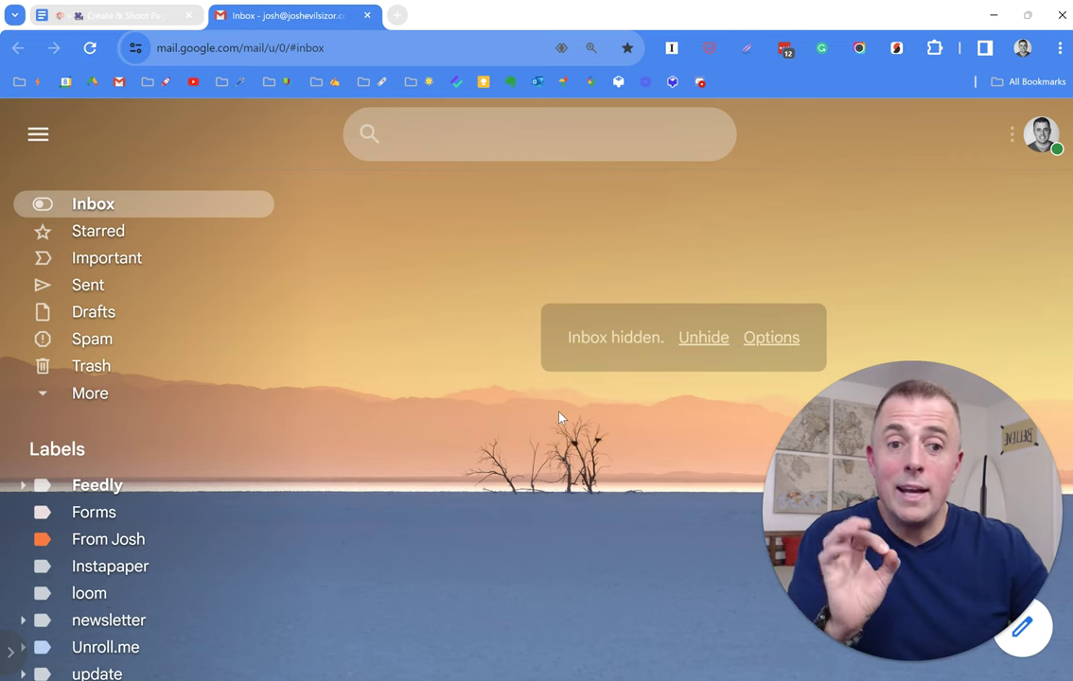
Unhide the inbox, open the email requesting W2s for the 2023 taxes and read through its message.
left_click(701, 337)
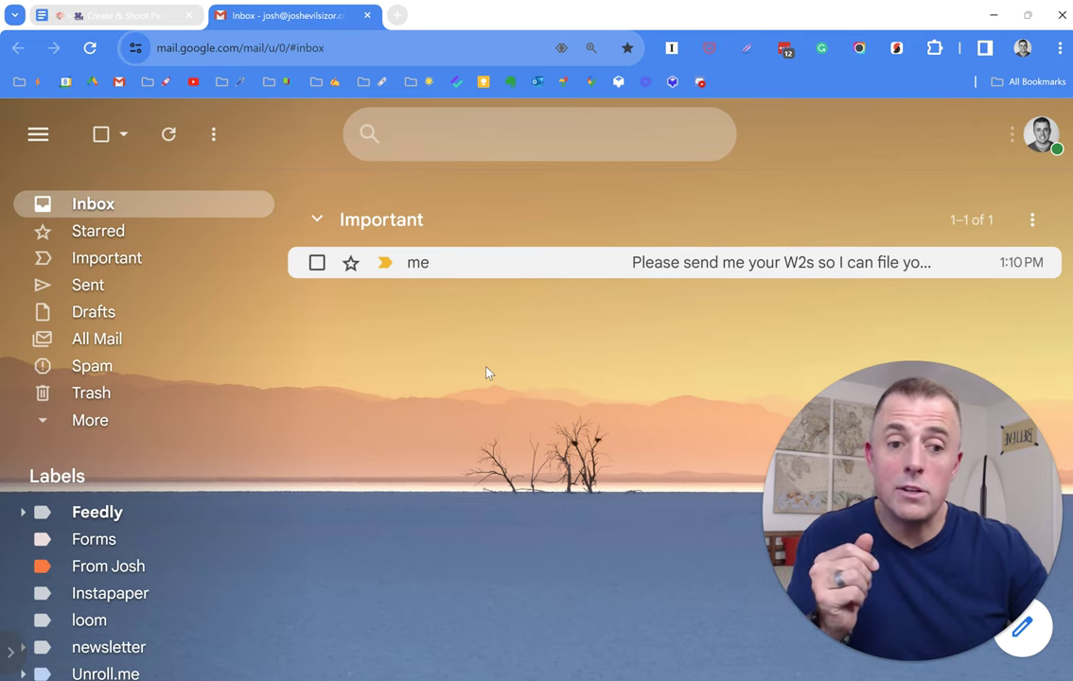
left_click(527, 271)
scroll(511, 407, "down", 2)
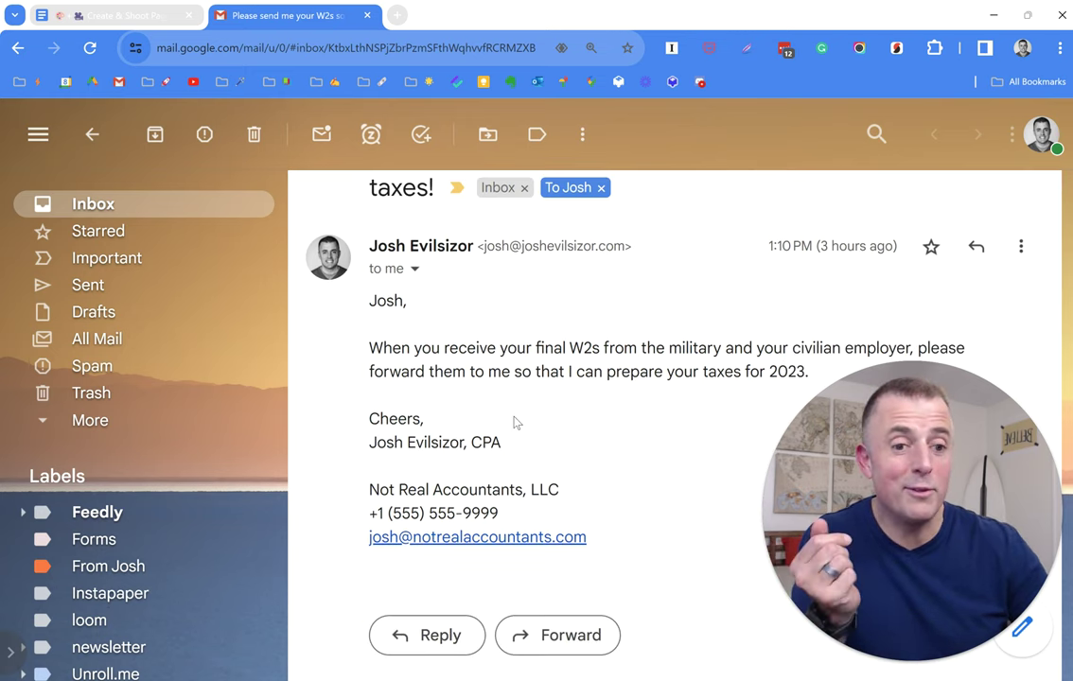
scroll(516, 423, "up", 2)
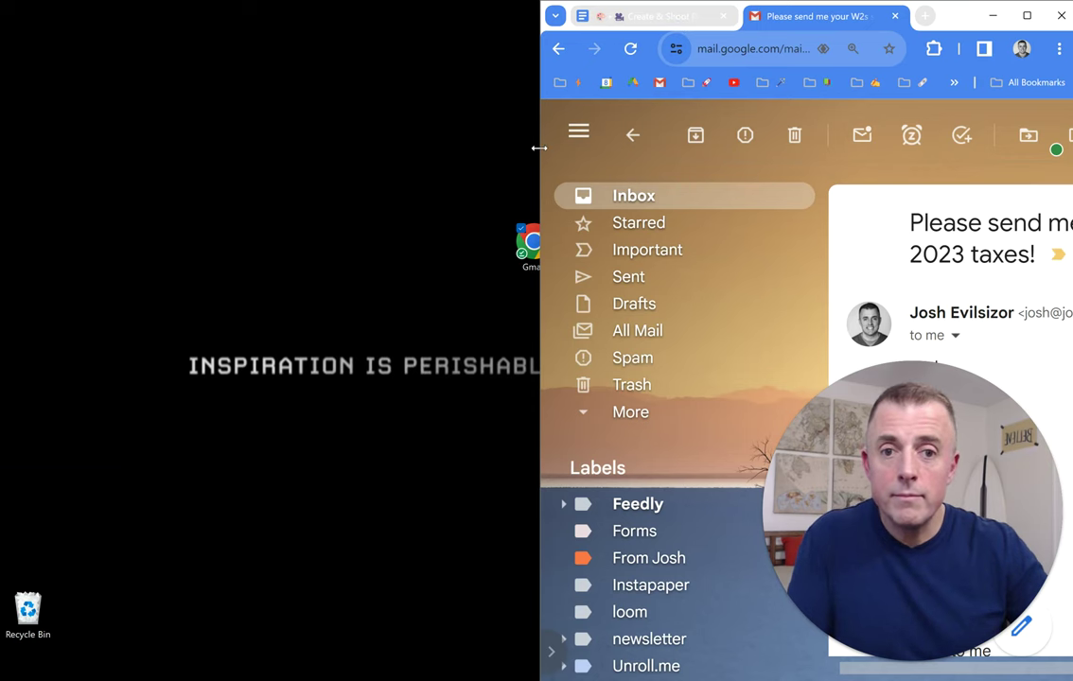
Widen the browser window while keeping part of the desktop exposed, and create a desktop shortcut to the open email from its site information icon.
left_click_drag(539, 148, 380, 149)
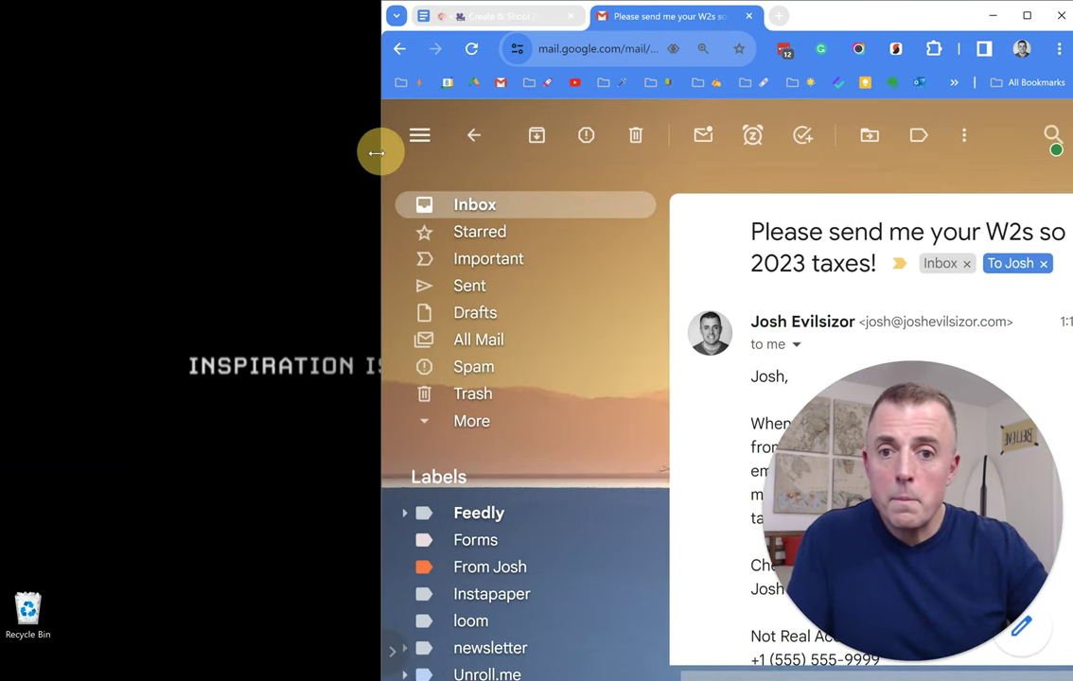
left_click(523, 84)
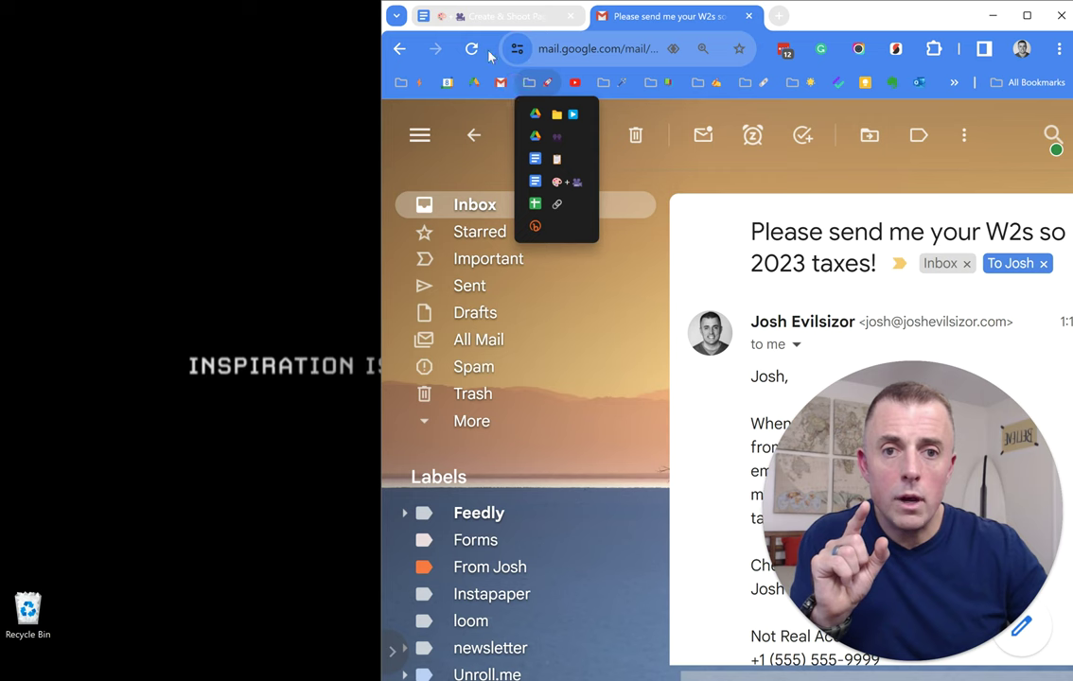
left_click(500, 117)
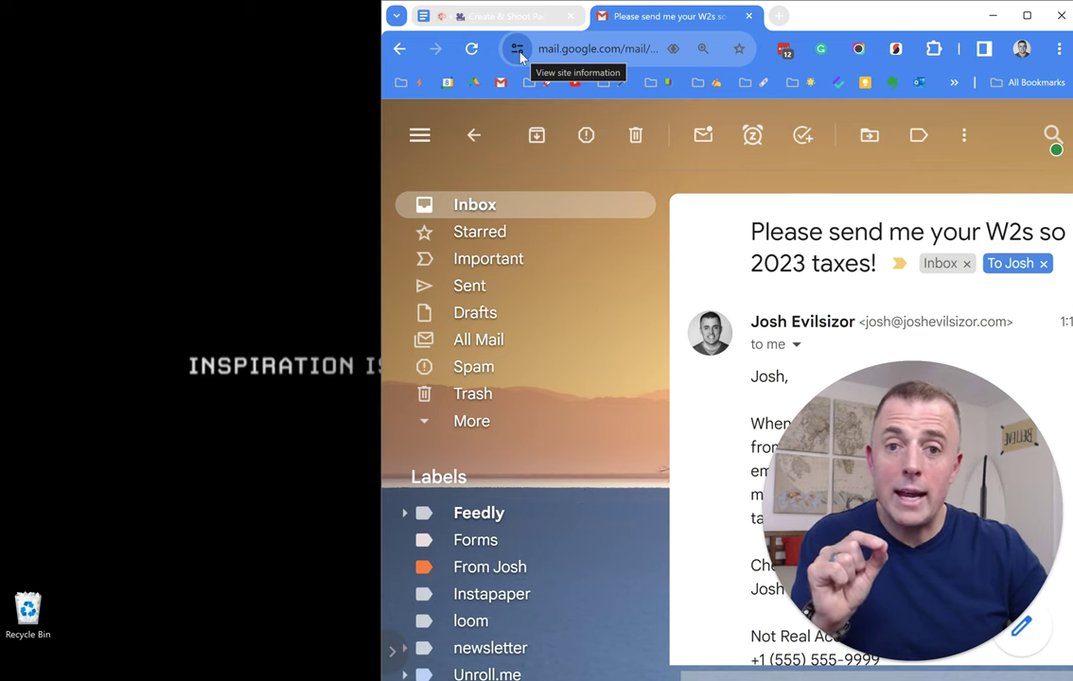
left_click(252, 158)
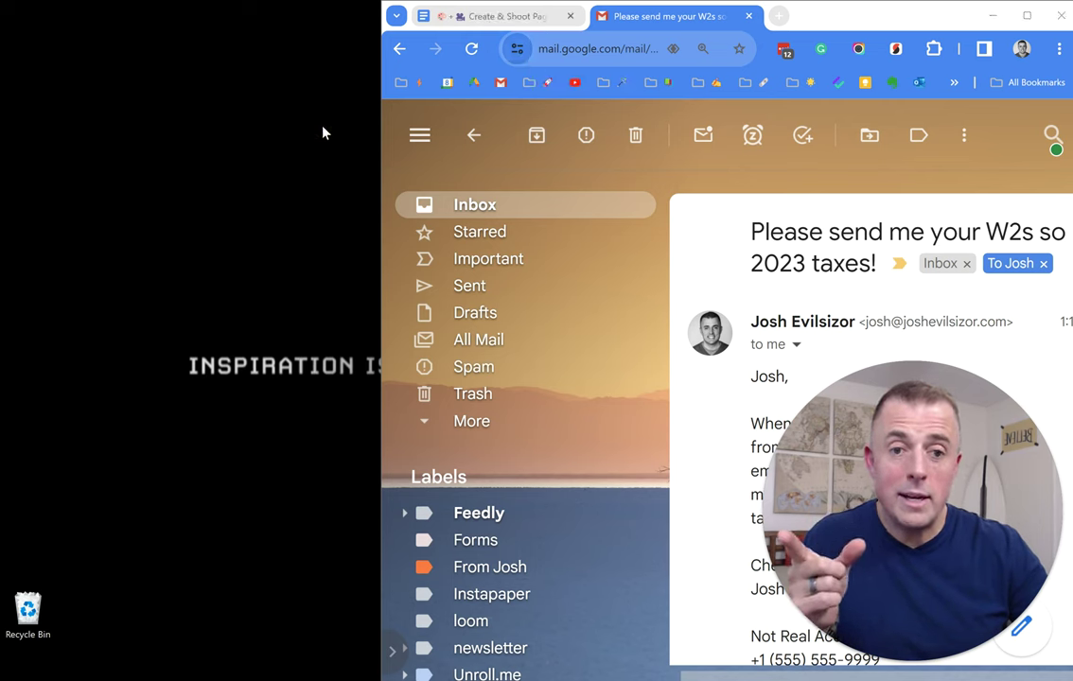
left_click_drag(521, 51, 238, 149)
left_click_drag(268, 198, 302, 237)
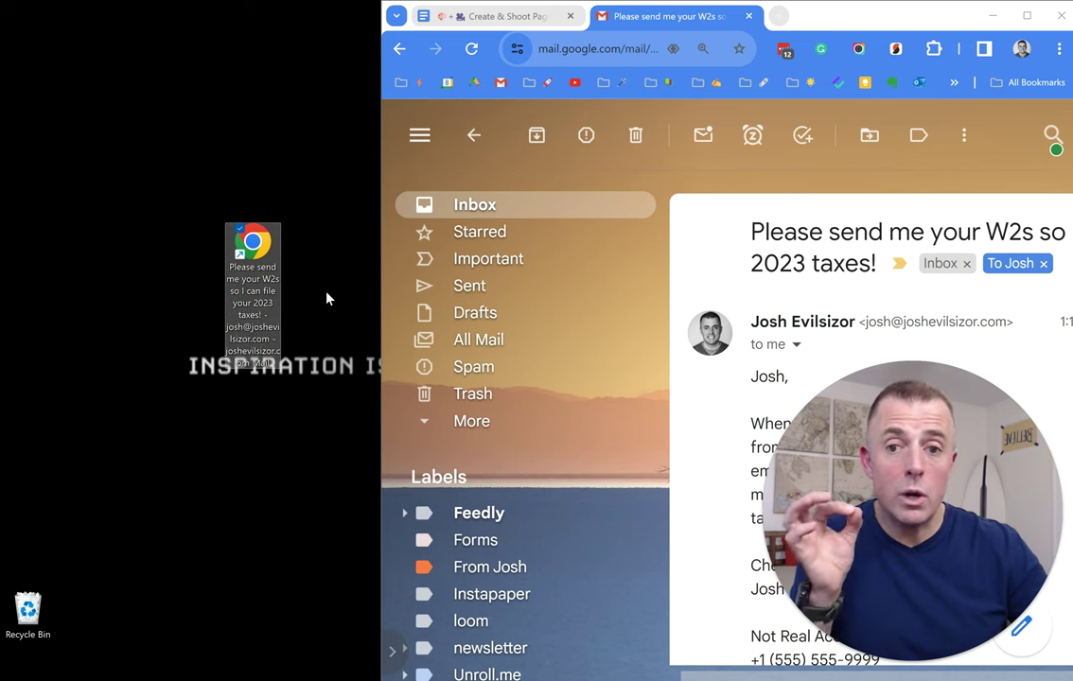
left_click(730, 442)
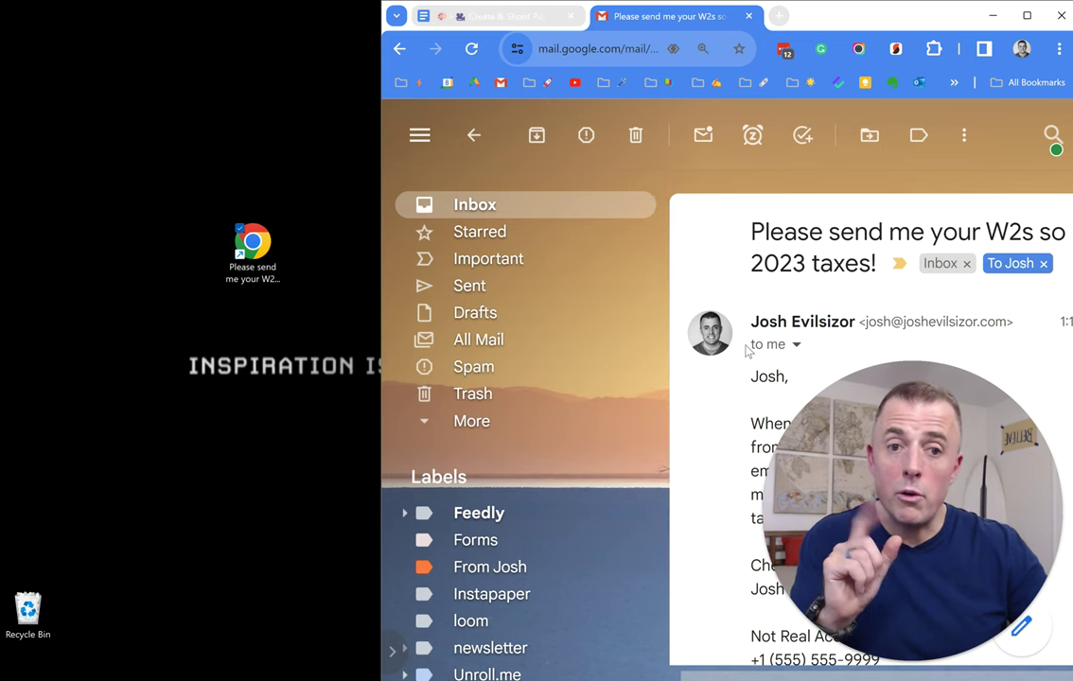
Copy the full web address of the open W2 email.
left_click(609, 52)
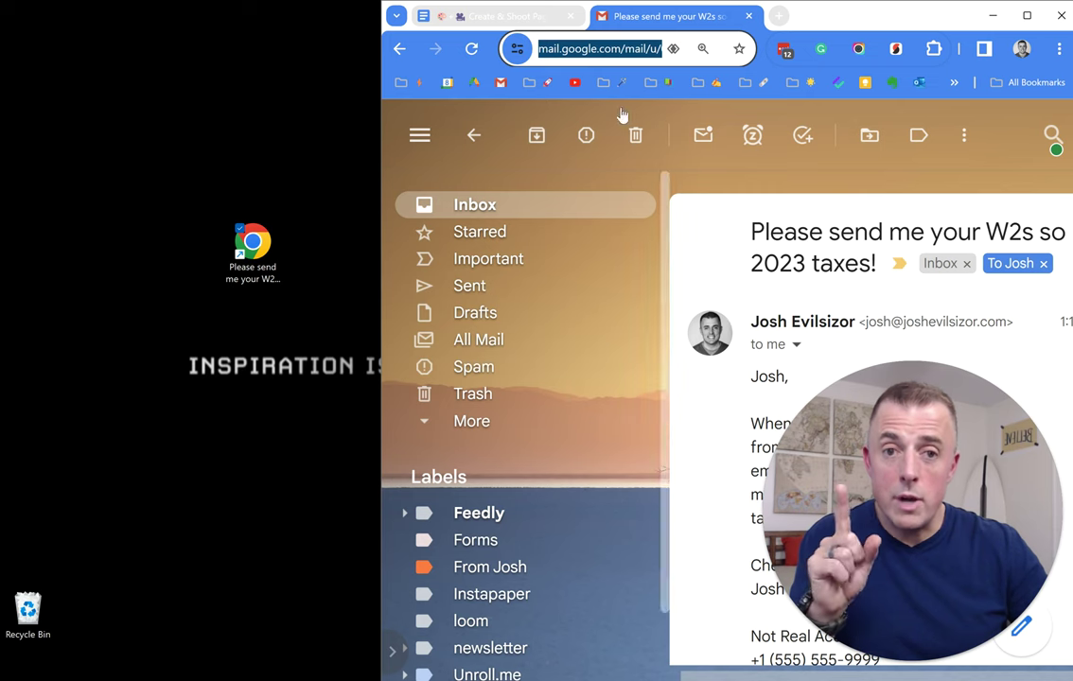
left_click(618, 52)
key("ctrl+a")
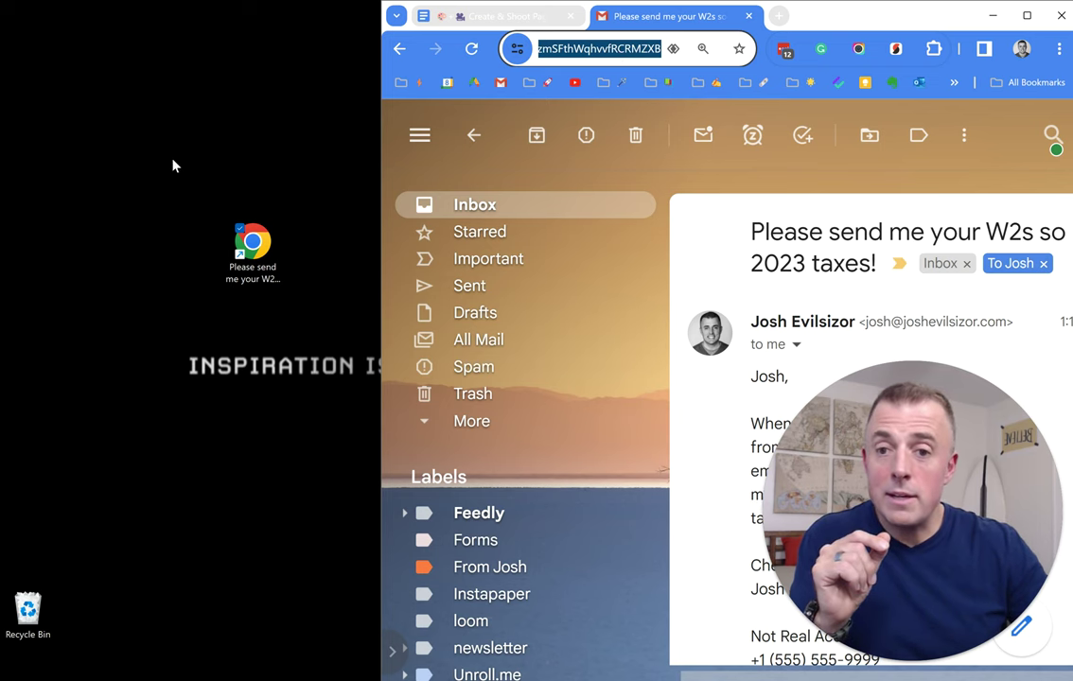
Start a new shortcut on the desktop and set its location to the copied address of the W2 email.
right_click(135, 126)
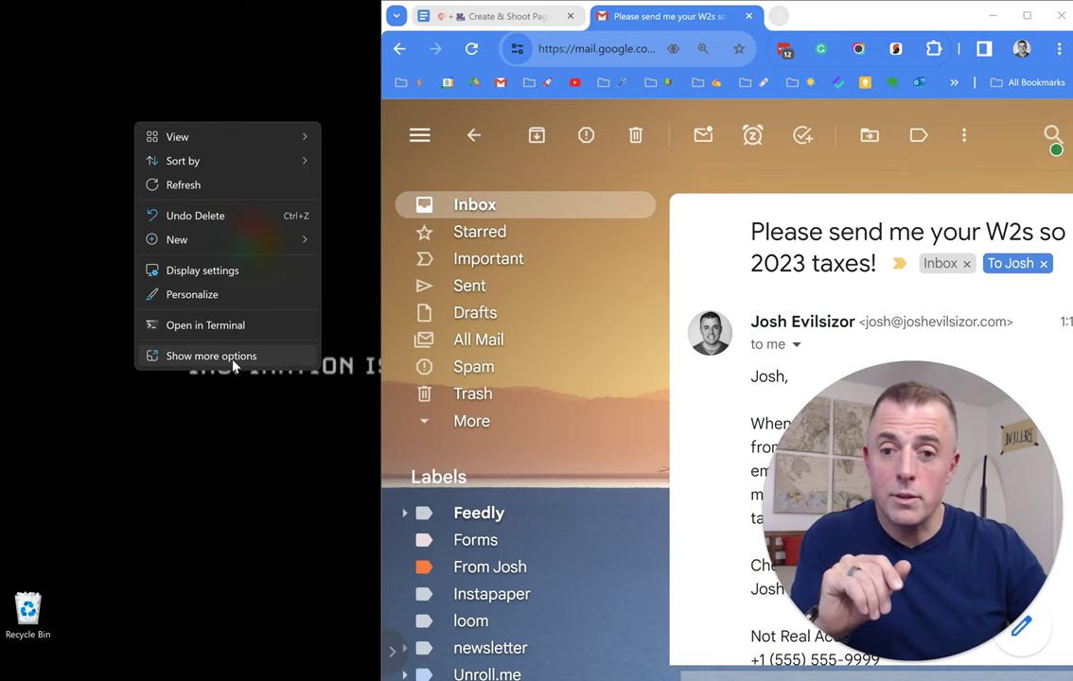
left_click(211, 356)
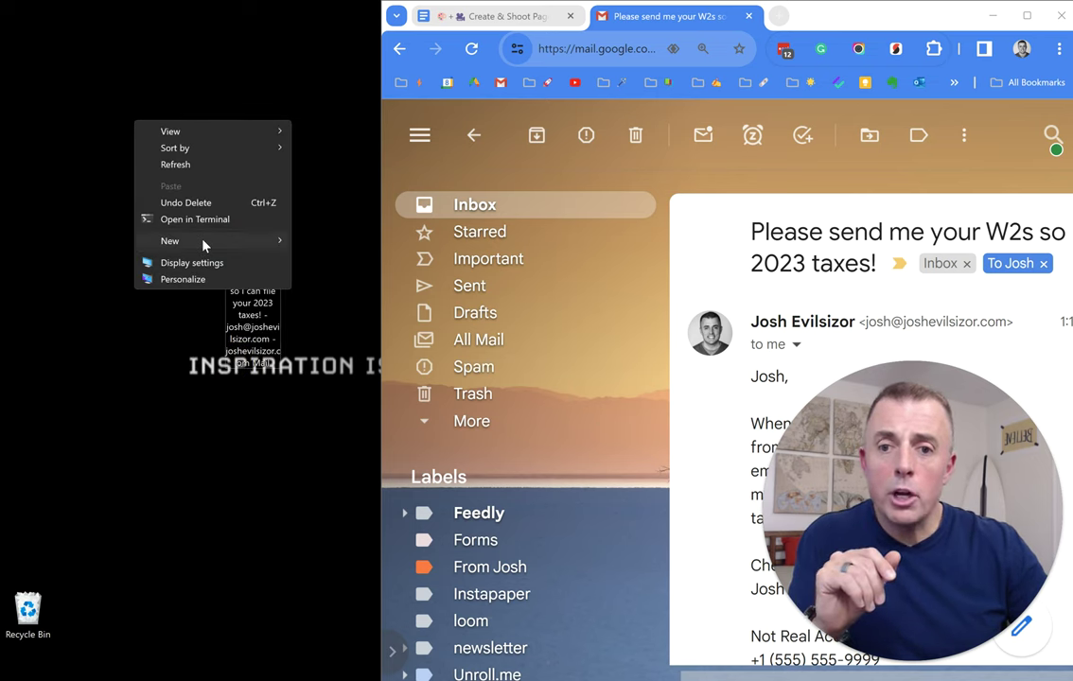
mouse_move(206, 242)
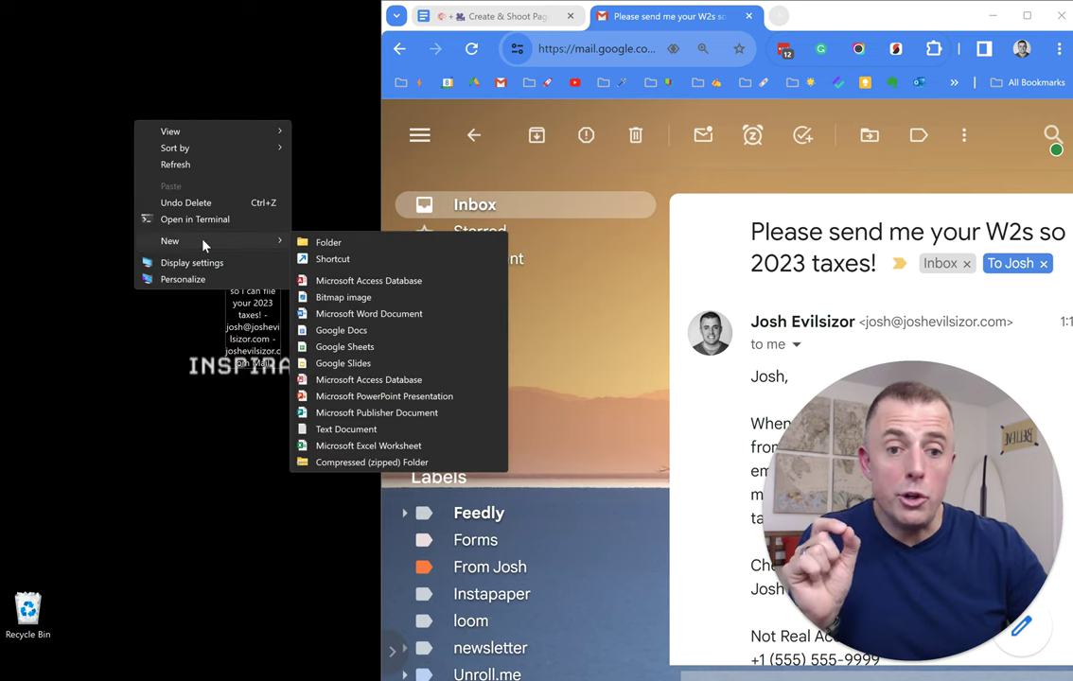
left_click(331, 259)
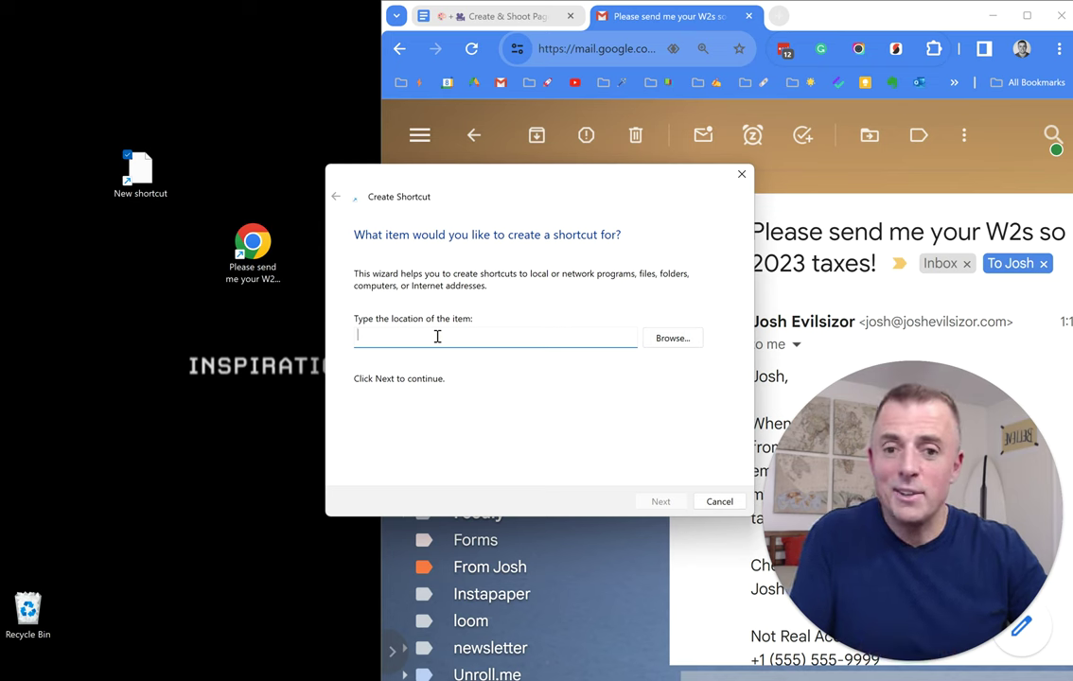
type("https://mail.google.com/mail/u/0/#inbox/KtbxLthNSPjZbrPzmSFthWqhvvfRCRMZXB")
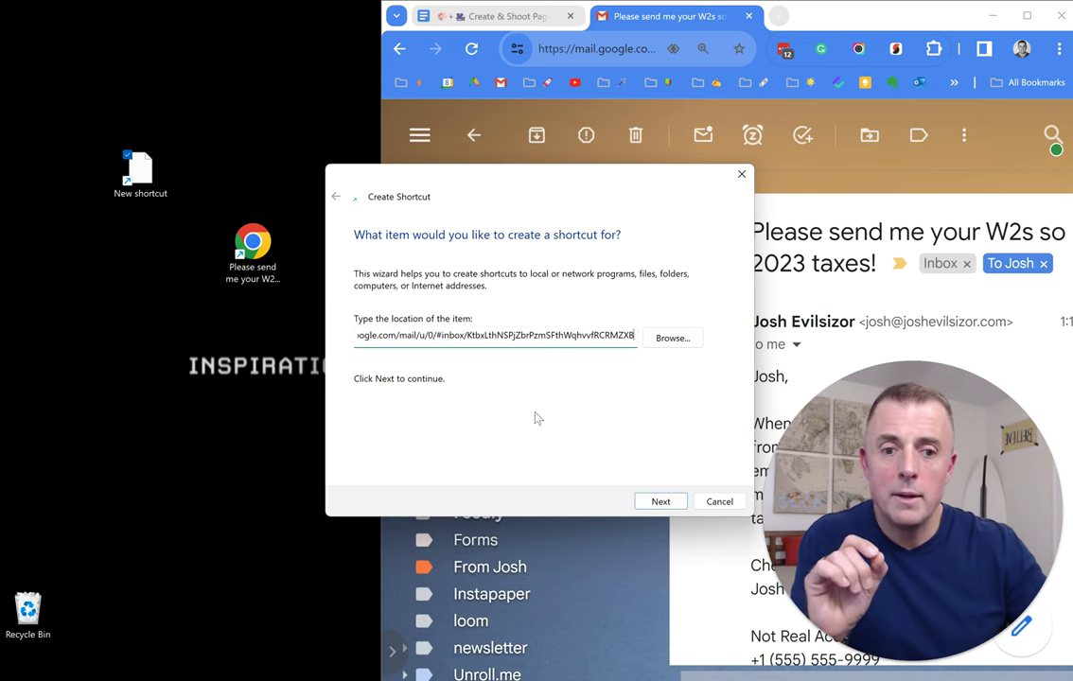
left_click(660, 503)
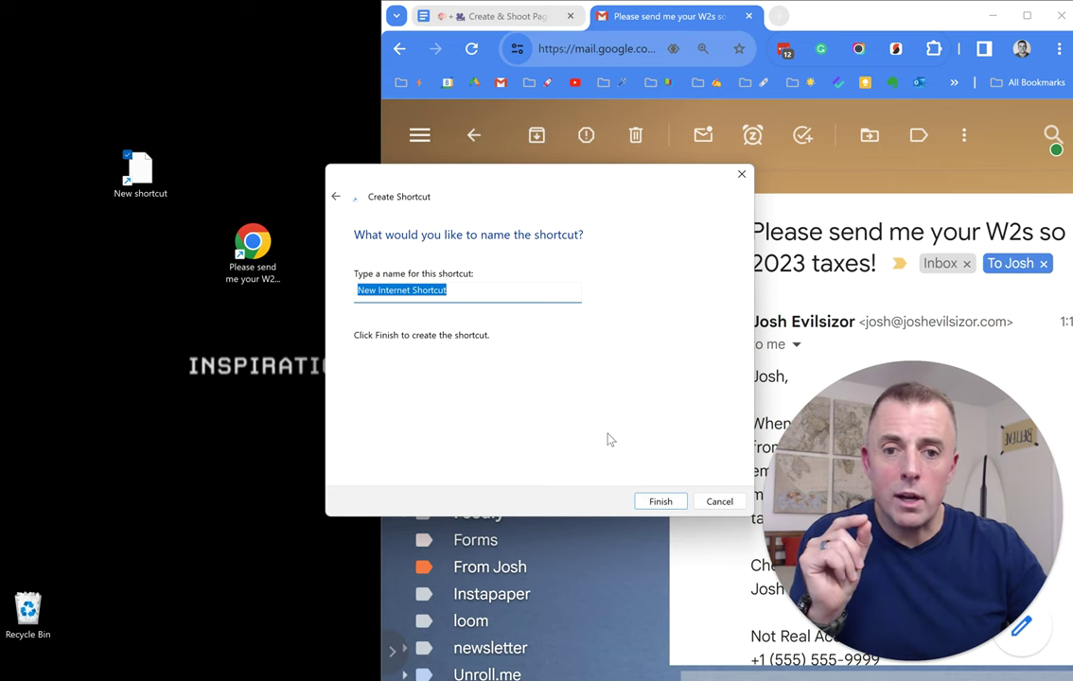
Name the new shortcut "Gmail Tax Reminder!" and finish creating it.
type("Gmail")
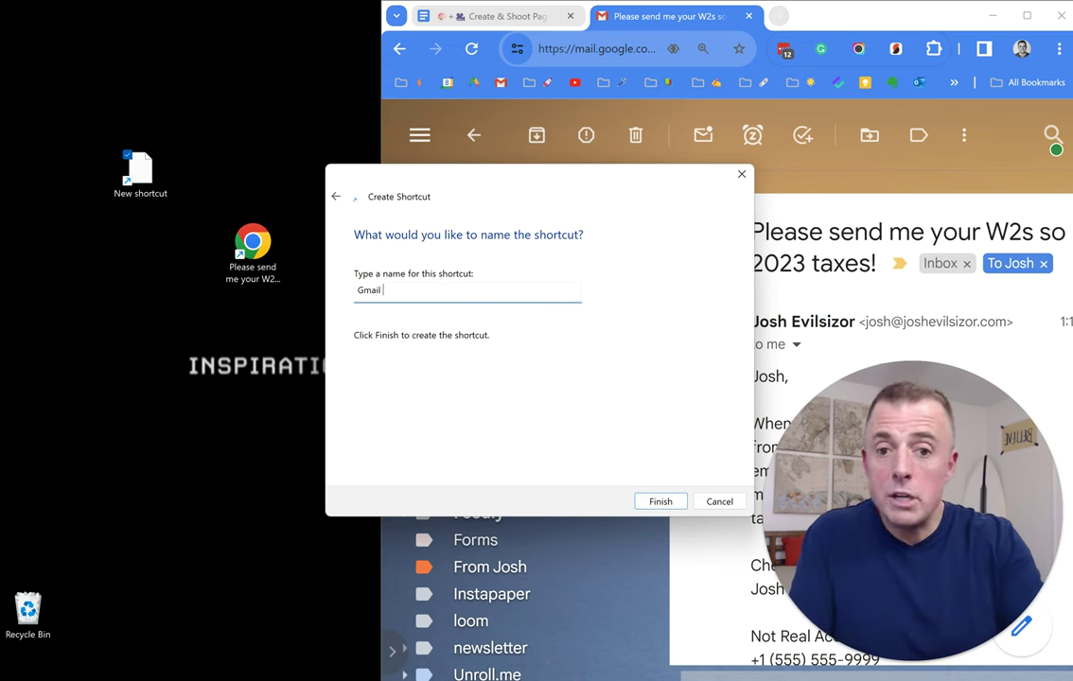
type(" Tax Reminder!")
left_click(661, 502)
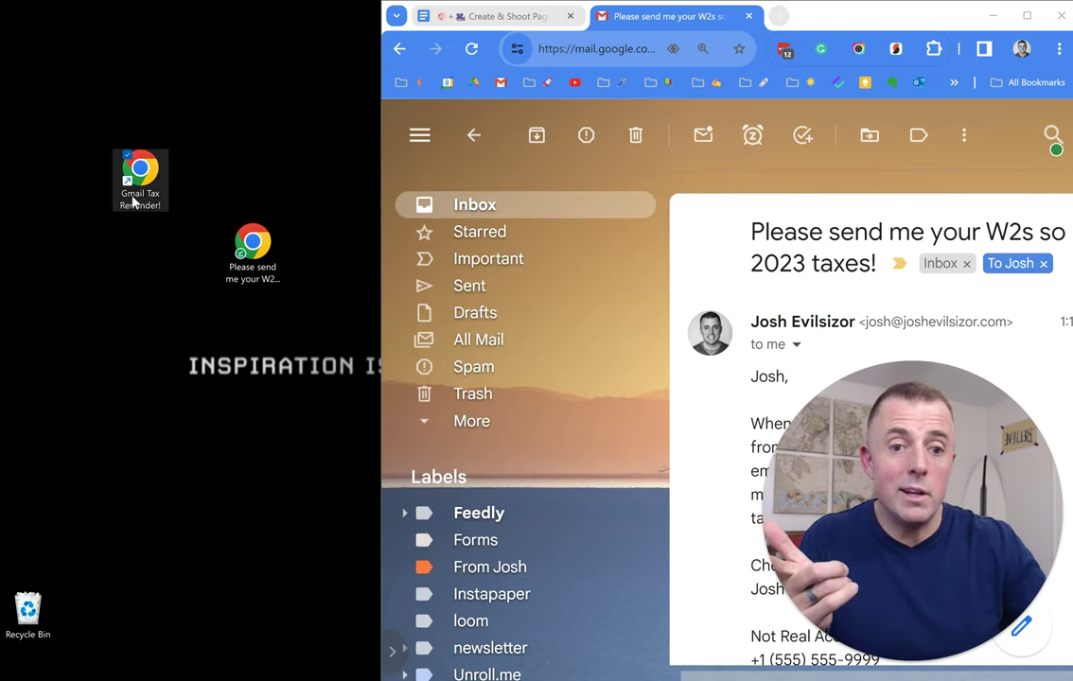
Delete the "Gmail Tax Reminder!" shortcut from the desktop.
left_click(164, 350)
left_click(139, 210)
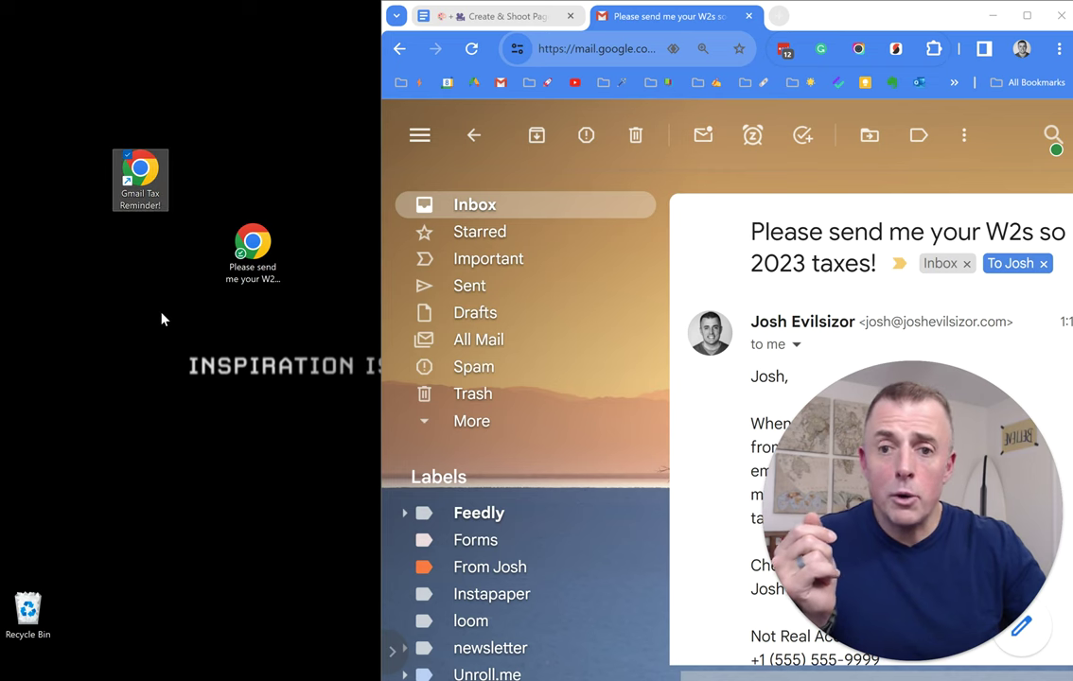
key("Delete")
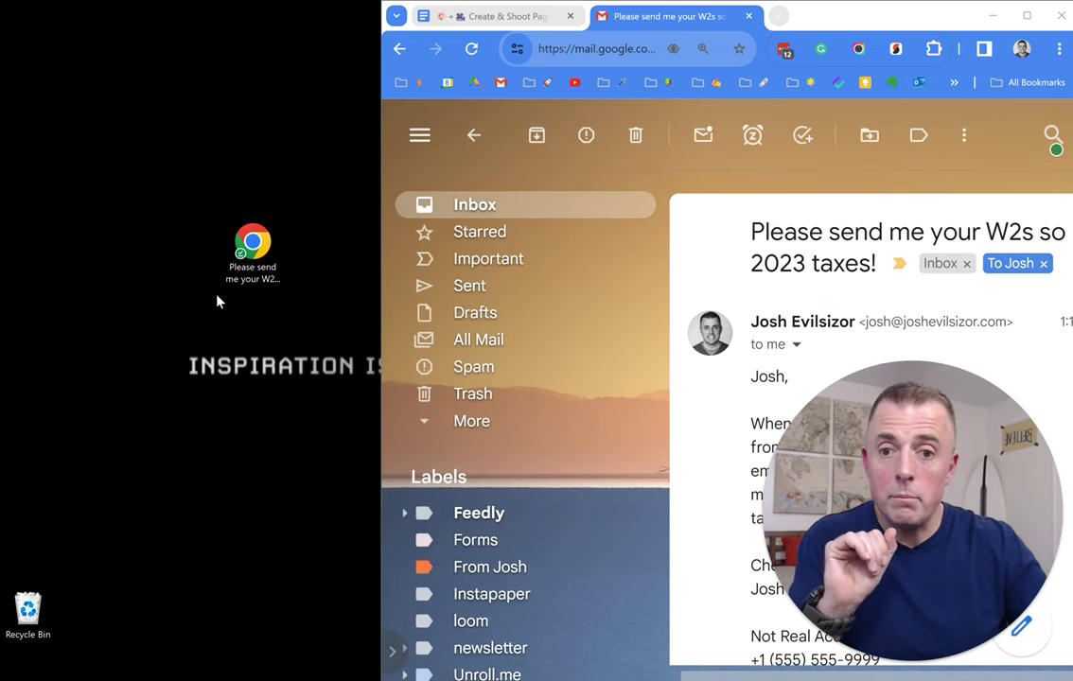
Delete the Gmail shortcut uncovered beside the narrowed browser window, and reposition the W2 email shortcut nearer the desktop's centre.
left_click(246, 266)
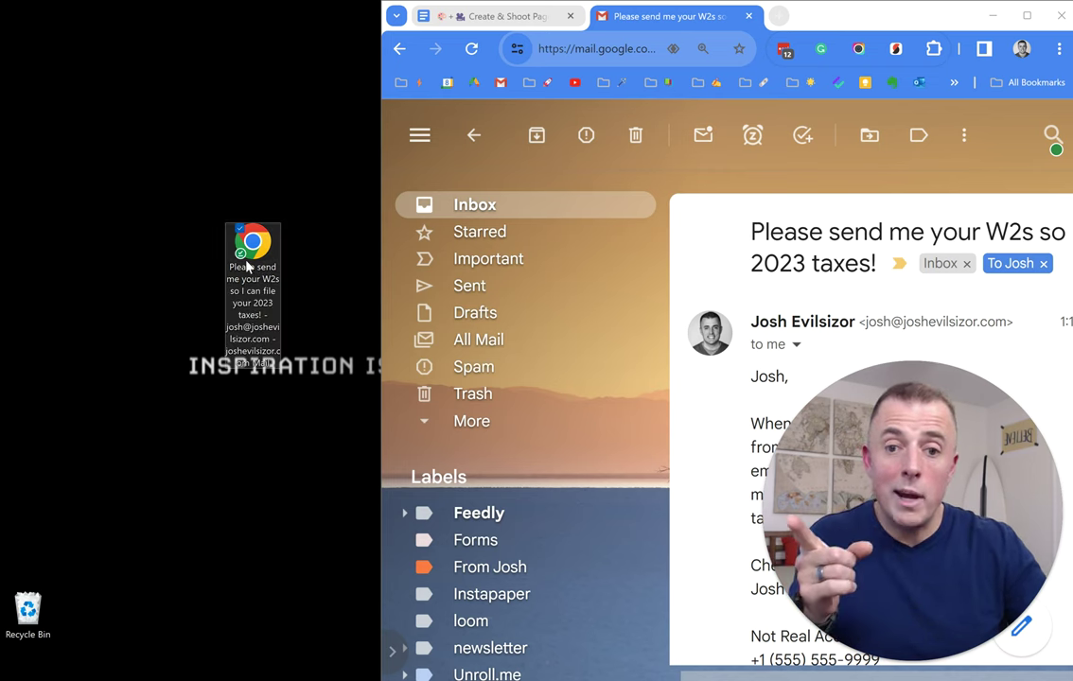
left_click(379, 173)
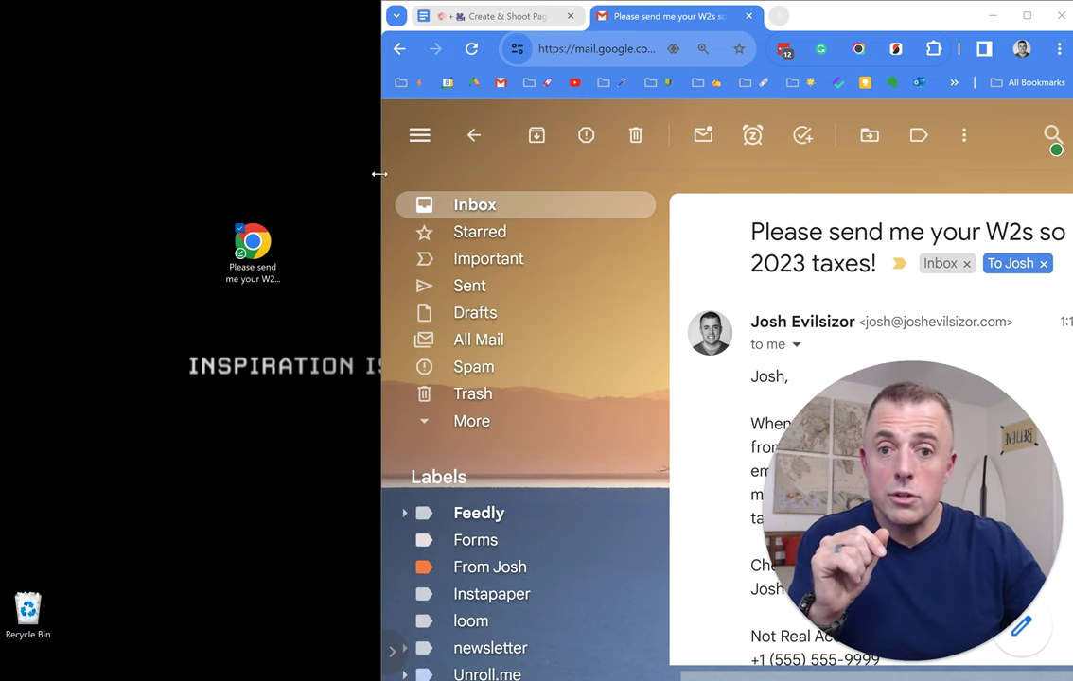
left_click_drag(379, 173, 642, 202)
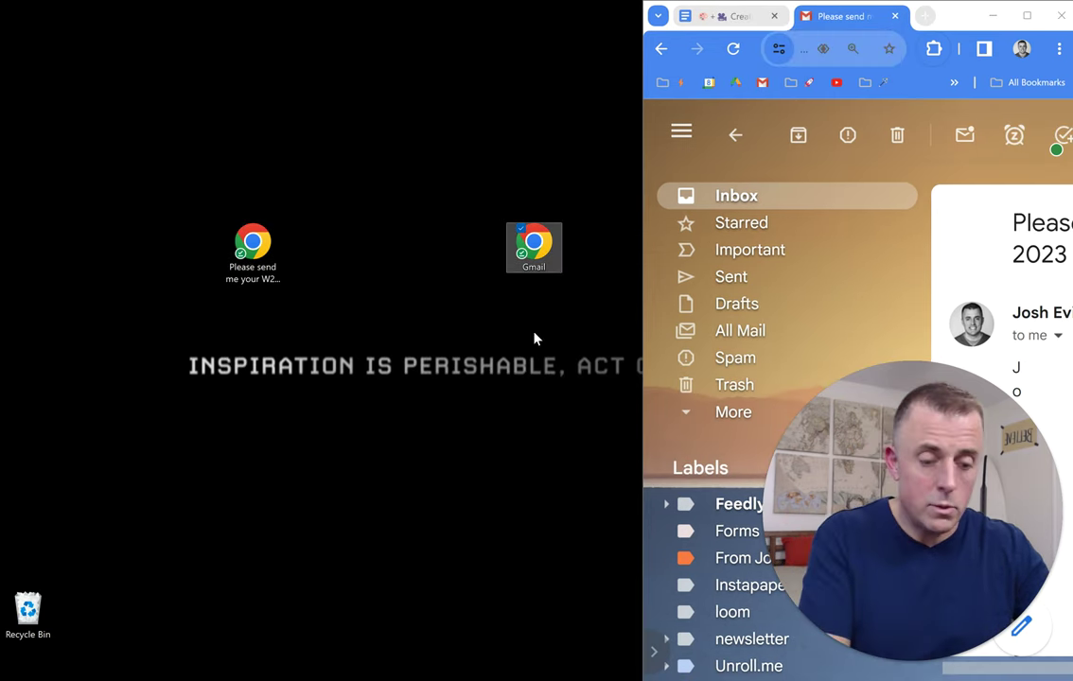
key("Delete")
left_click_drag(269, 256, 436, 180)
left_click(993, 15)
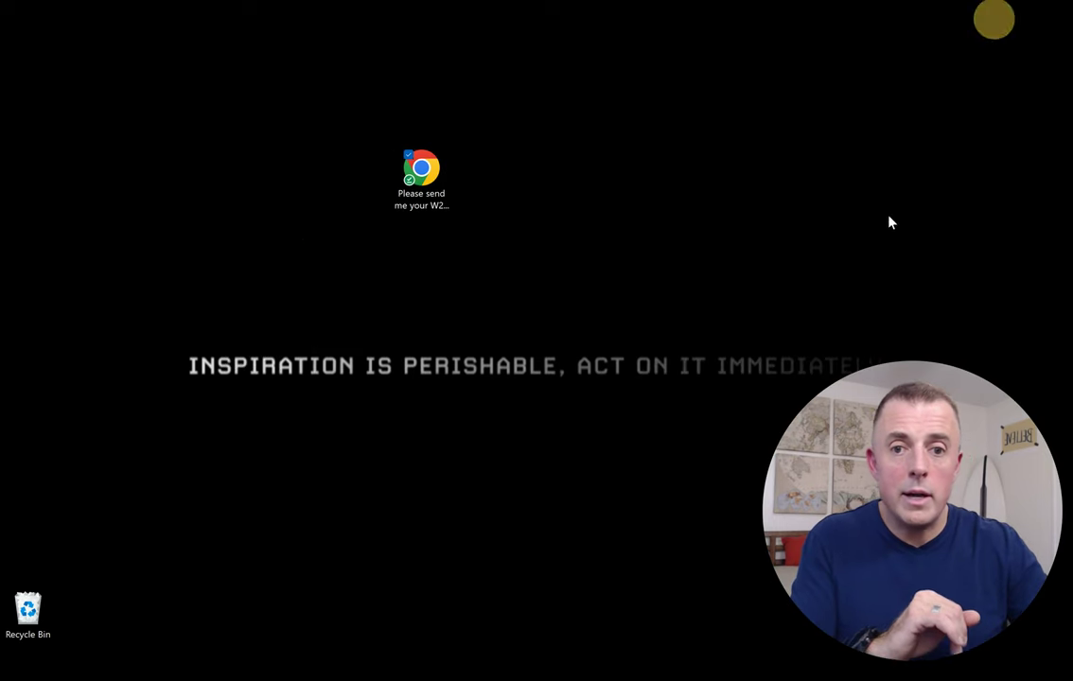
Bring the browser window back at full size and review the body of the W2 email.
left_click(525, 467)
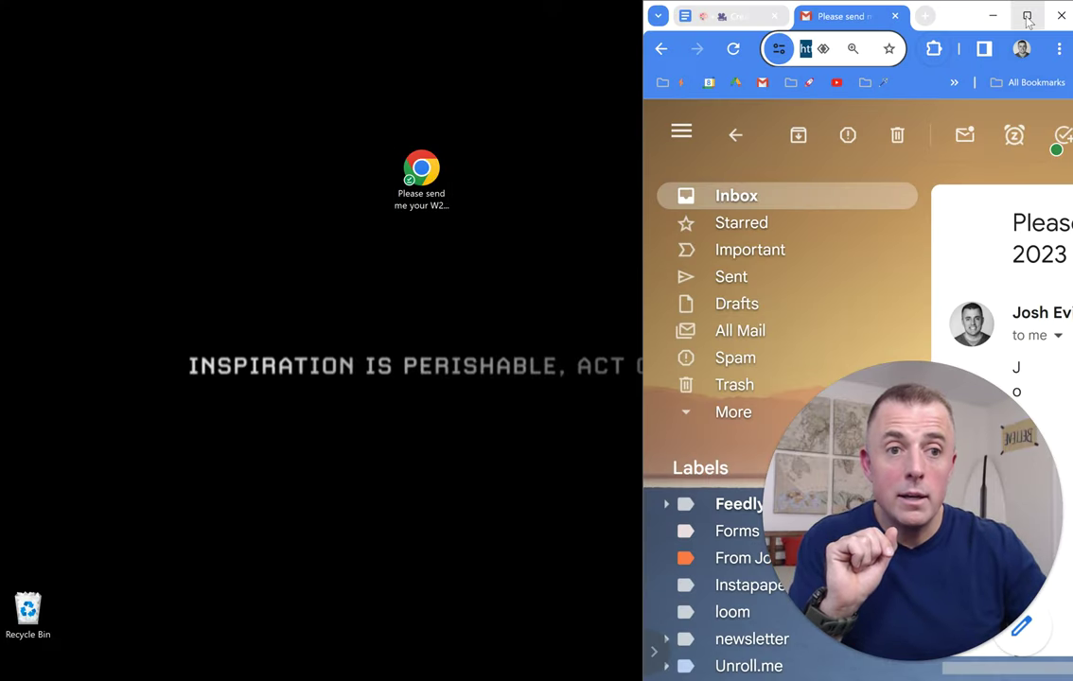
left_click(1026, 16)
scroll(539, 417, "down", 2)
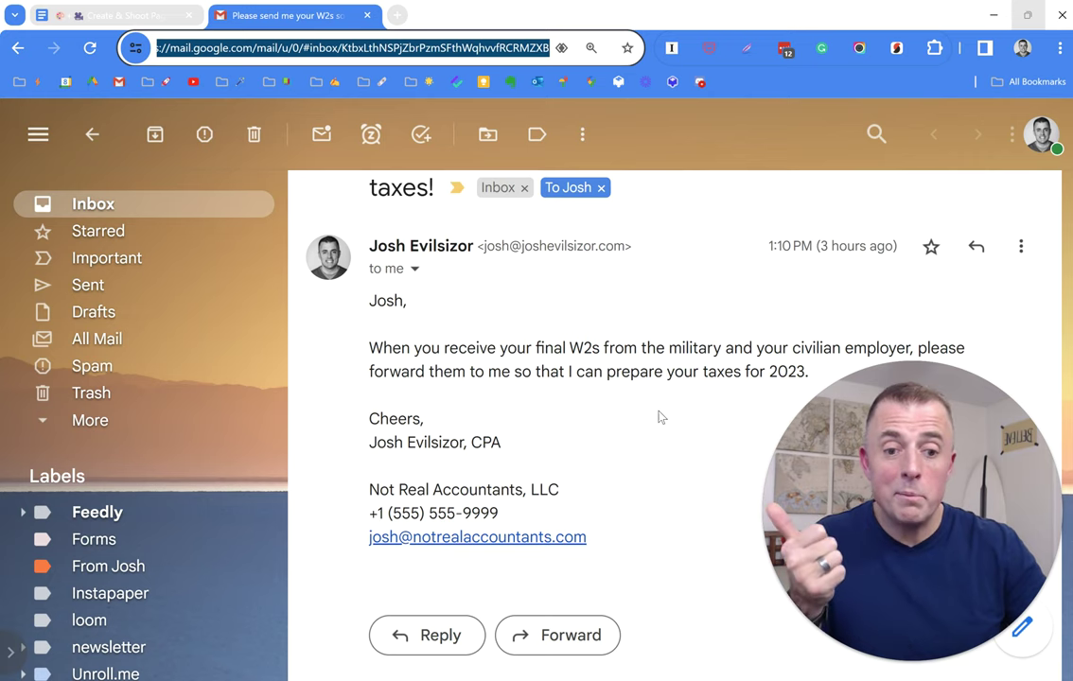
Switch to the shortcut notes document and undo the latest edits to restore the "Why would you use them?" heading and its first bullet.
left_click(139, 27)
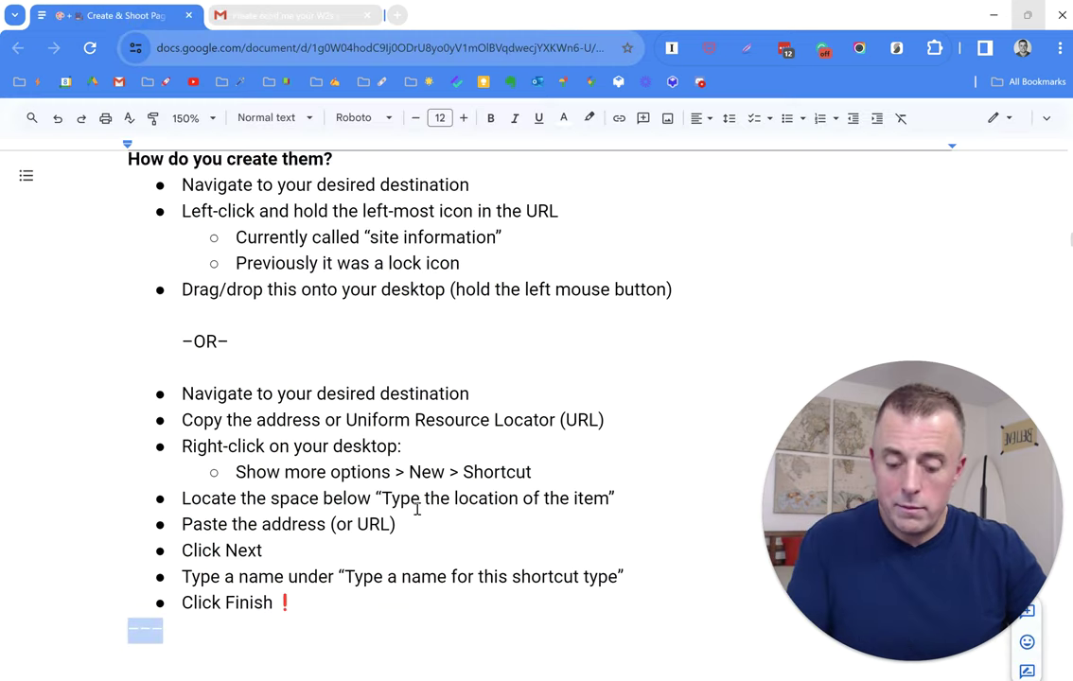
key("ctrl+z")
key("ctrl+z")
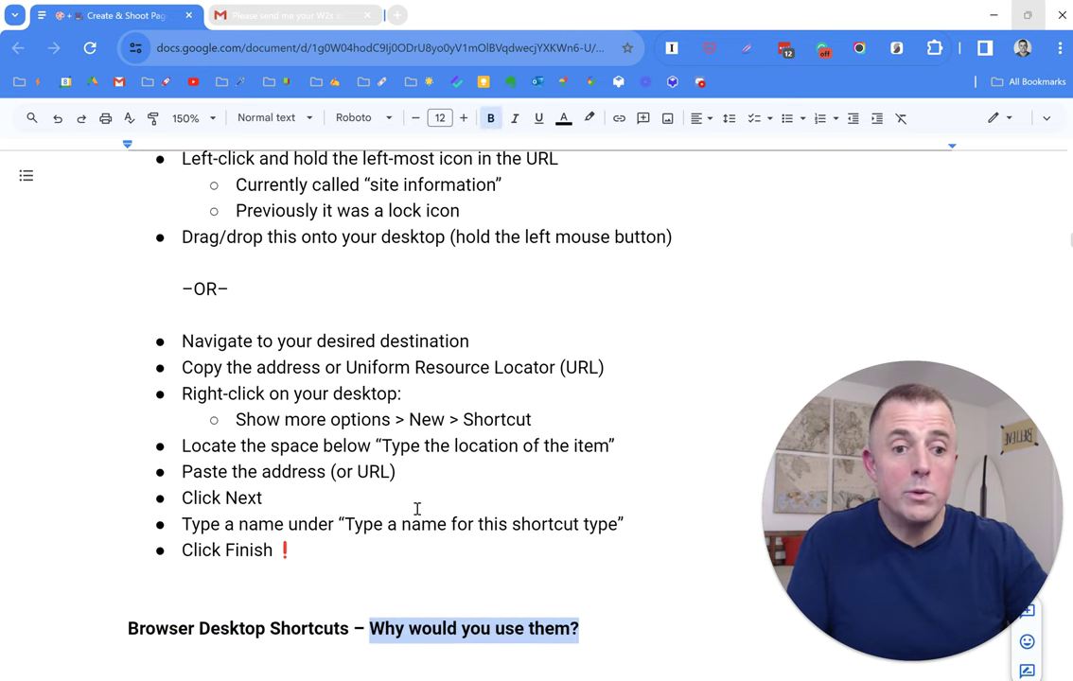
key("ctrl+z")
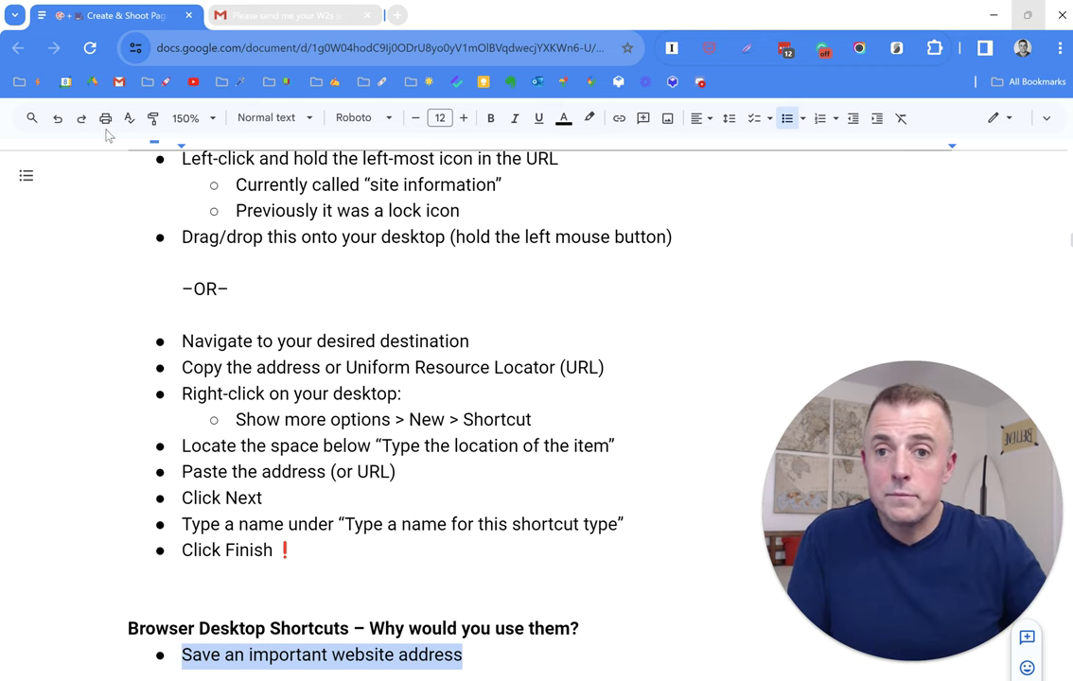
left_click(135, 53)
left_click(463, 477)
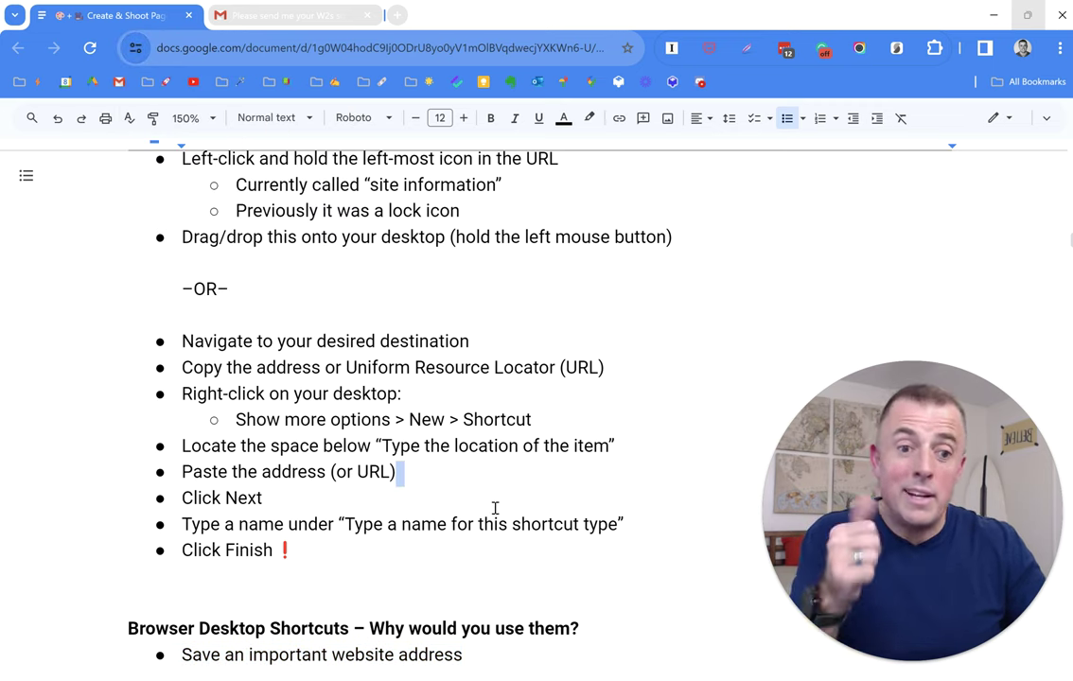
left_click(523, 632)
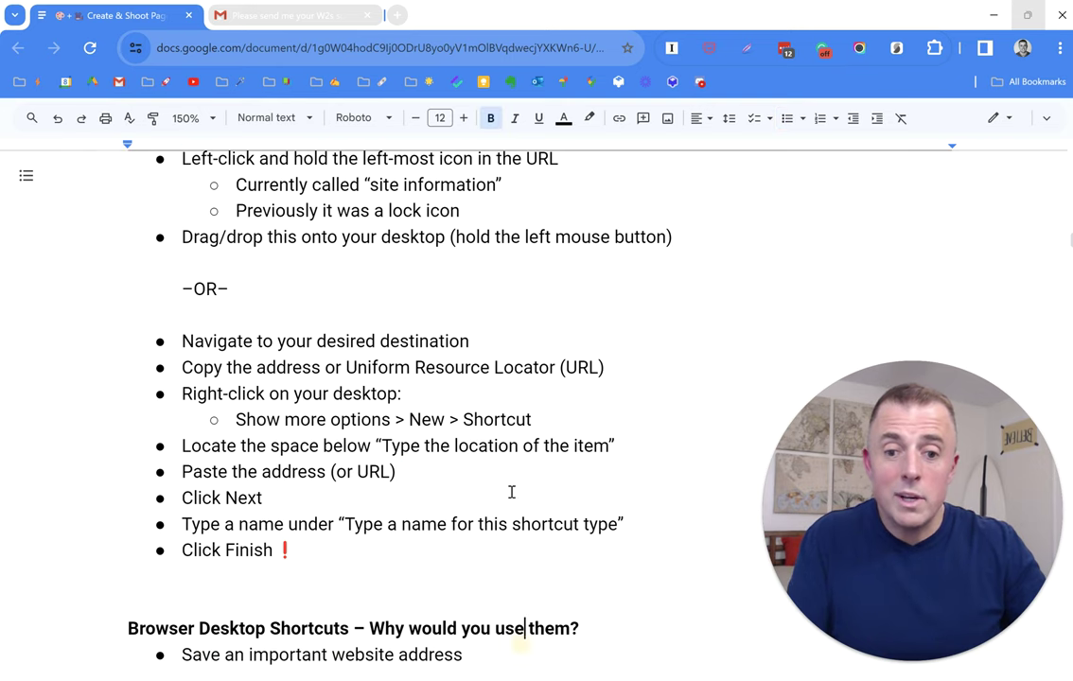
Restore the remaining reasons in the notes, through "(only works with a “clean” desktop)", and minimize the browser window to show the desktop.
key("ctrl+z")
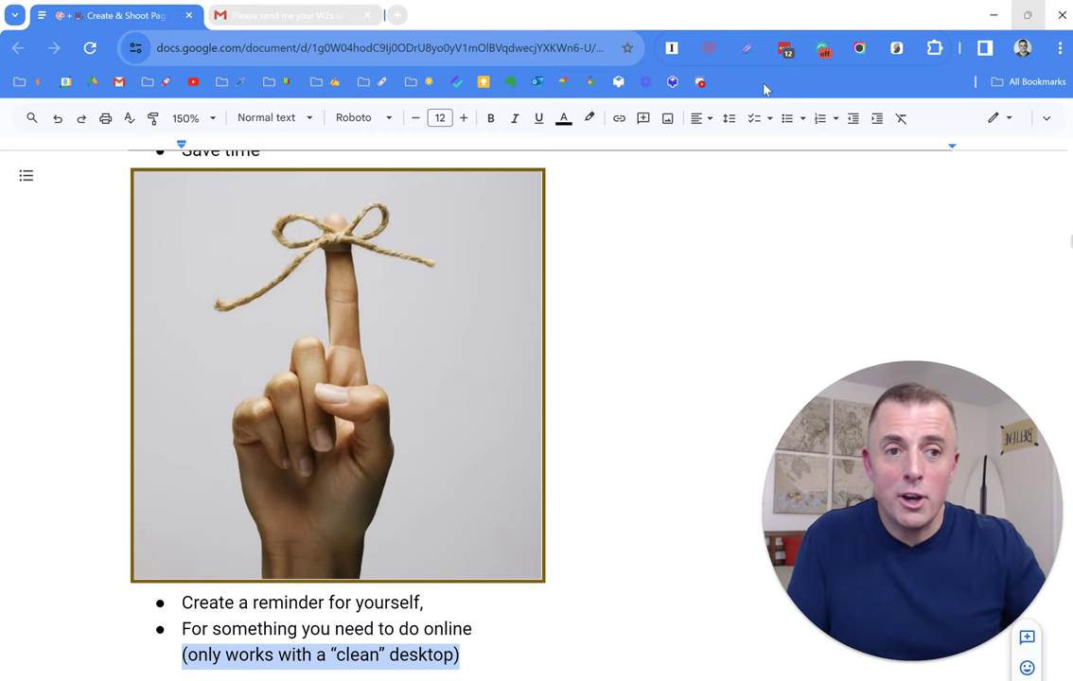
left_click(990, 19)
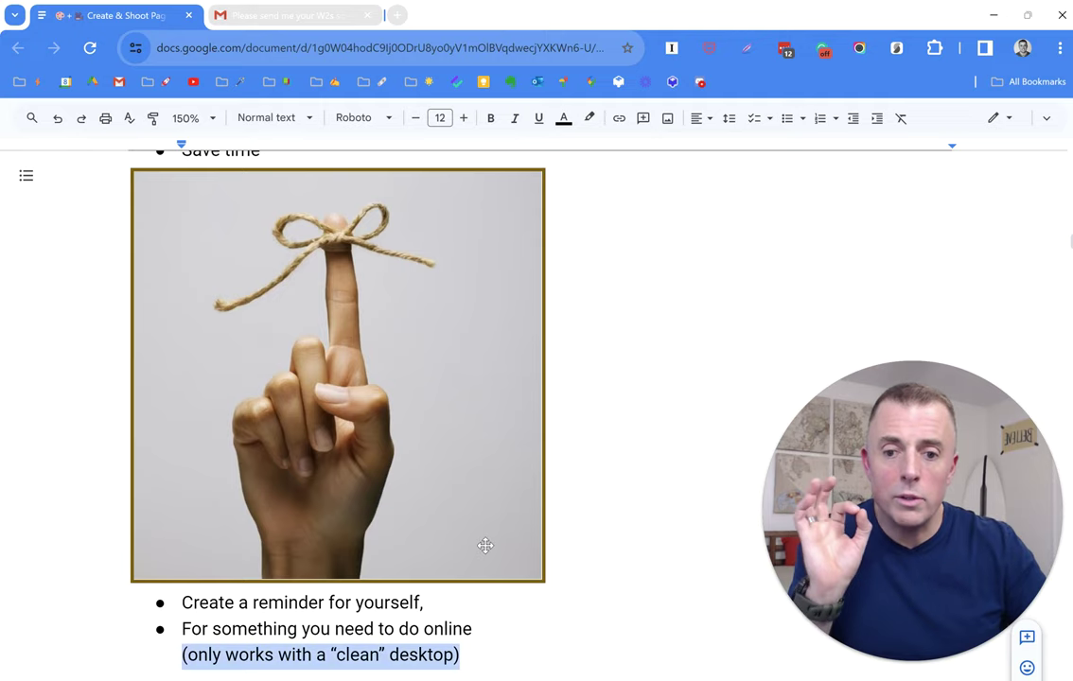
Restore the closing "Don’t forget" section with the bullets "Linked goodness below", "Like/subscribe/share" and "Leave questions".
scroll(484, 546, "down", 1)
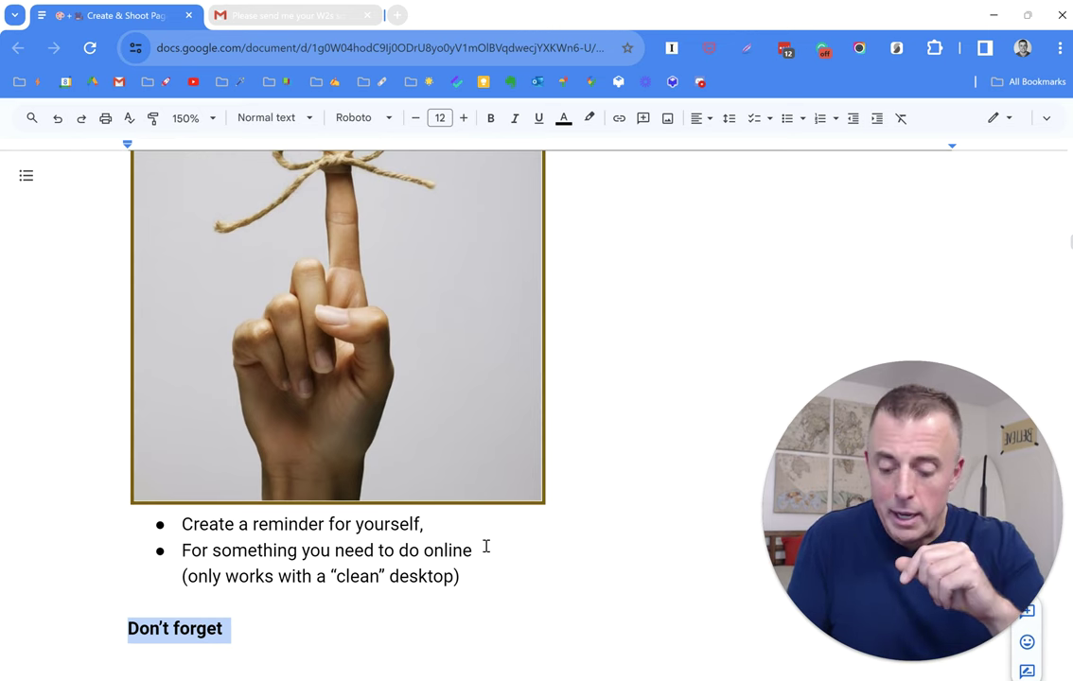
key("ctrl+y")
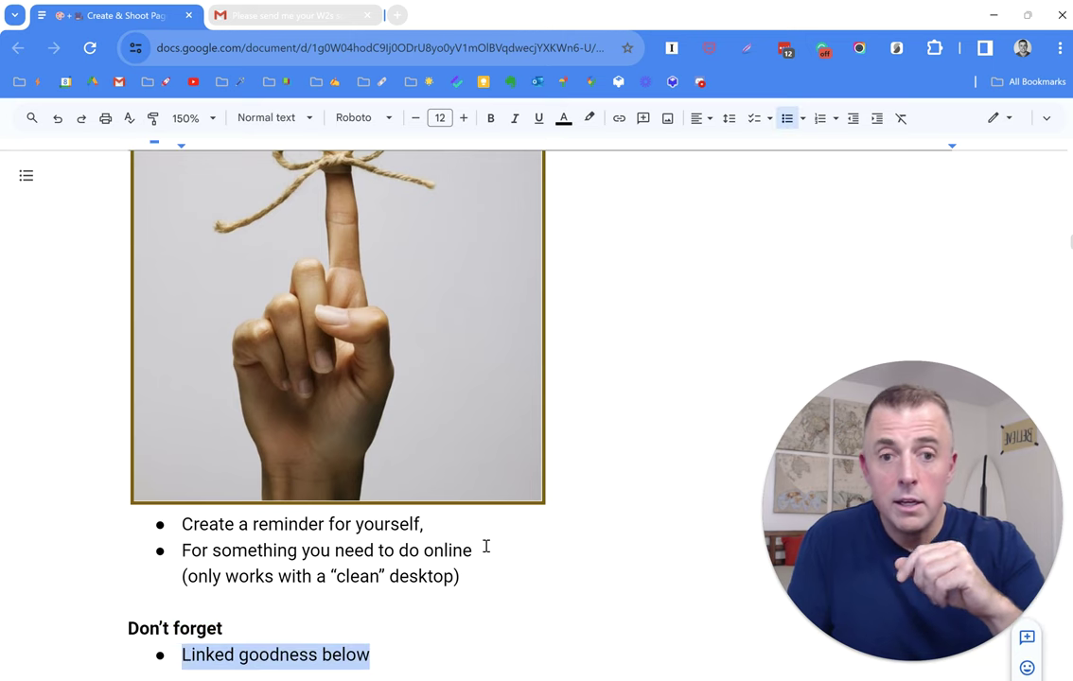
key("ctrl+y")
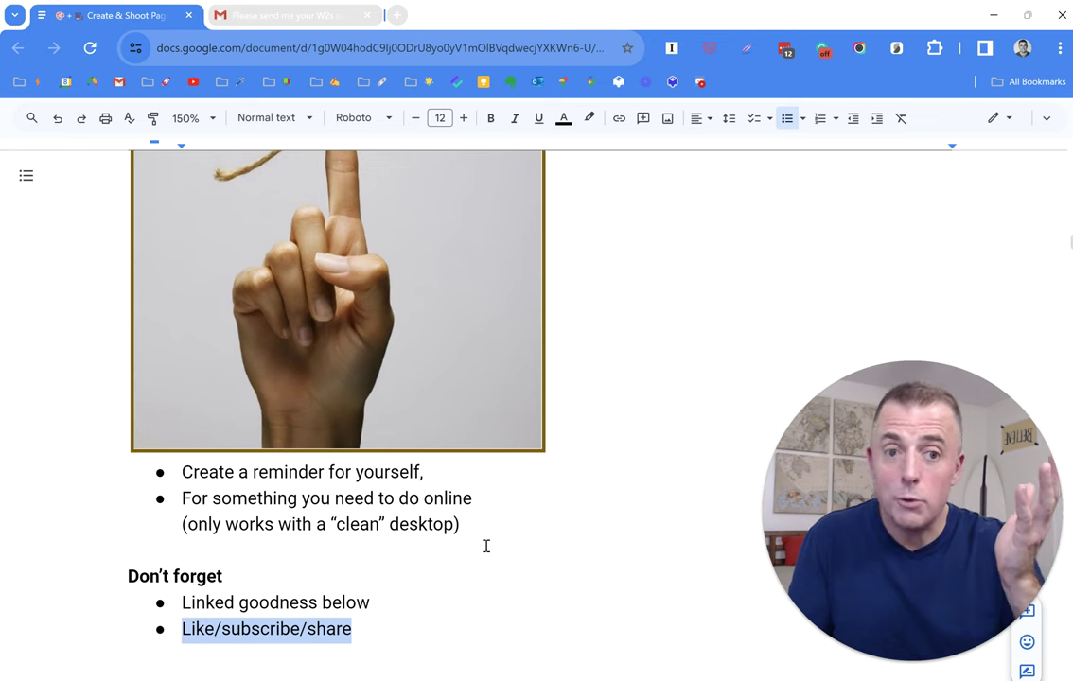
key("ctrl+y")
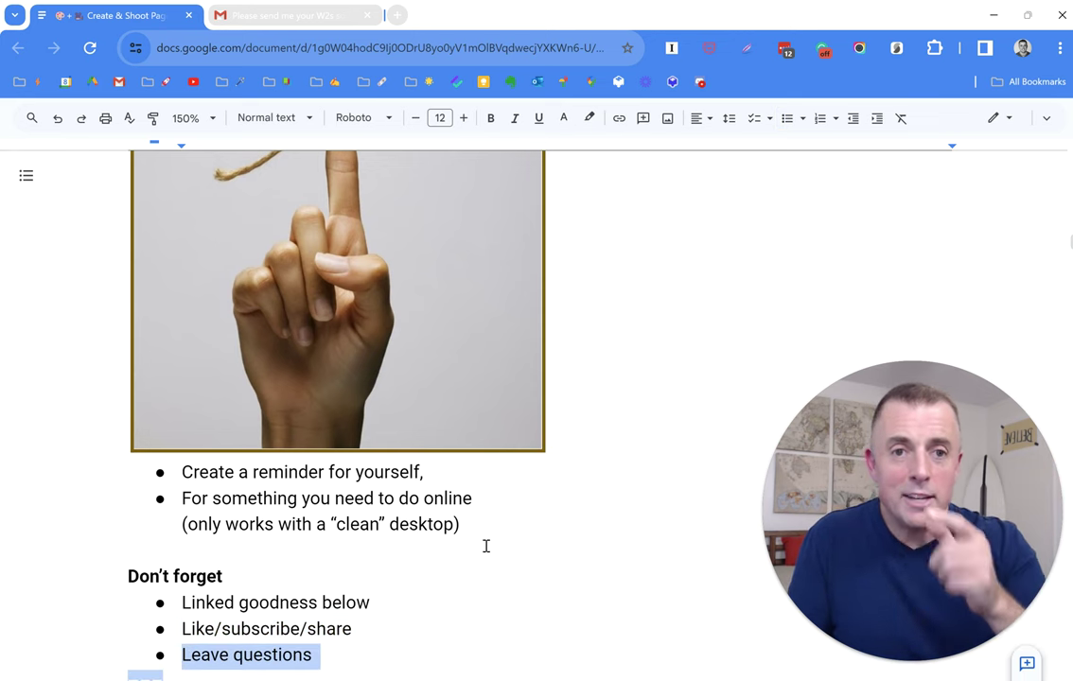